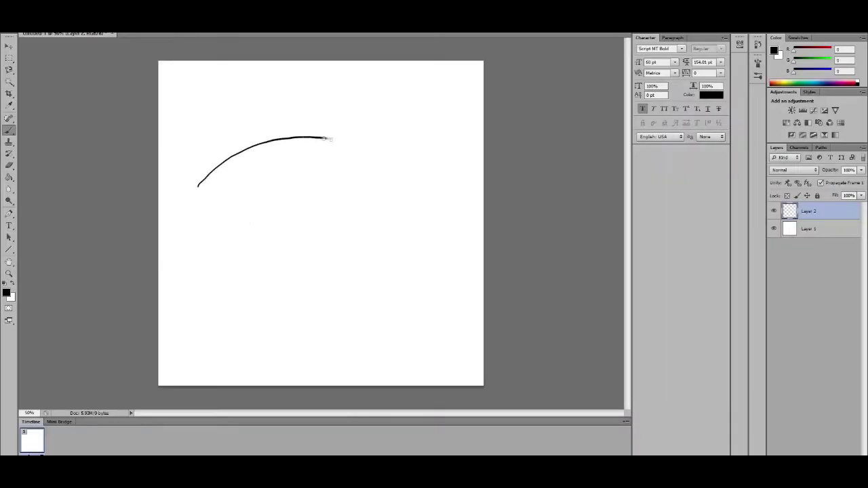
# Sketch and undo several trial arcs for the face near the canvas centre.
pyautogui.hotkey('ctrl', 'z')
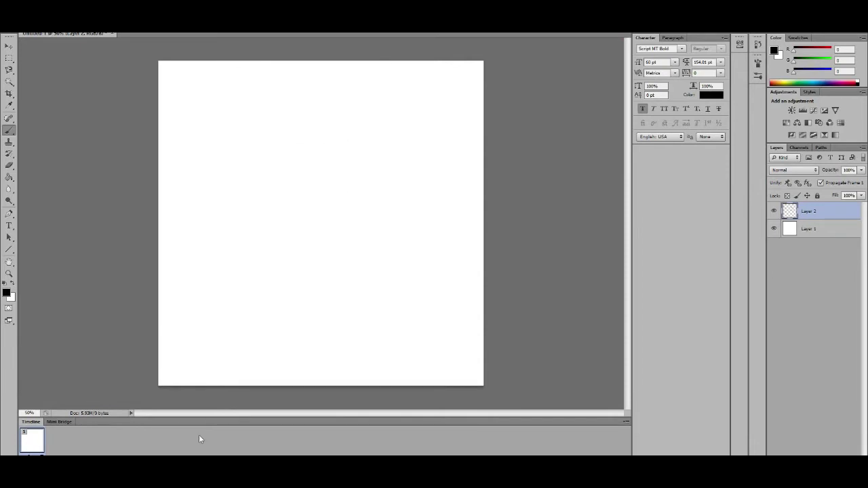
pyautogui.moveTo(209, 193)
pyautogui.mouseDown()
pyautogui.moveTo(316, 158)
pyautogui.moveTo(399, 228)
pyautogui.moveTo(345, 243)
pyautogui.moveTo(320, 233)
pyautogui.mouseUp()
pyautogui.hotkey('ctrl', 'z')
pyautogui.moveTo(218, 201)
pyautogui.mouseDown()
pyautogui.moveTo(251, 170)
pyautogui.moveTo(411, 213)
pyautogui.moveTo(416, 236)
pyautogui.mouseUp()
pyautogui.hotkey('ctrl', 'z')
pyautogui.moveTo(367, 202)
pyautogui.mouseDown()
pyautogui.moveTo(339, 203)
pyautogui.moveTo(459, 239)
pyautogui.moveTo(434, 205)
pyautogui.moveTo(266, 203)
pyautogui.mouseUp()
pyautogui.hotkey('ctrl', 'z')
# Ink the long nose, small chin tail and heavy-lidded eye, and begin the head line.
pyautogui.moveTo(365, 213)
pyautogui.mouseDown()
pyautogui.moveTo(334, 209)
pyautogui.moveTo(413, 246)
pyautogui.moveTo(422, 228)
pyautogui.moveTo(399, 193)
pyautogui.mouseUp()
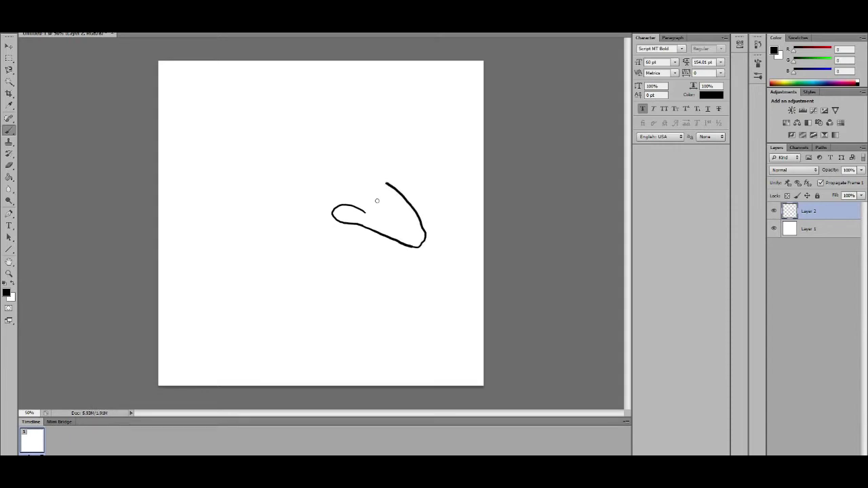
pyautogui.moveTo(371, 242); pyautogui.dragTo(348, 235)
pyautogui.moveTo(347, 259); pyautogui.dragTo(345, 262)
pyautogui.moveTo(377, 176); pyautogui.dragTo(389, 179)
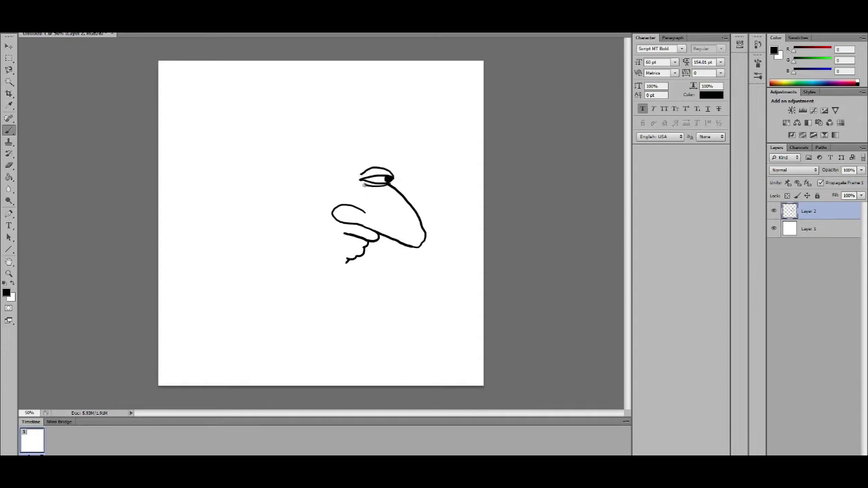
pyautogui.moveTo(364, 184)
pyautogui.mouseDown()
pyautogui.moveTo(383, 192)
pyautogui.moveTo(316, 190)
pyautogui.moveTo(324, 199)
pyautogui.mouseUp()
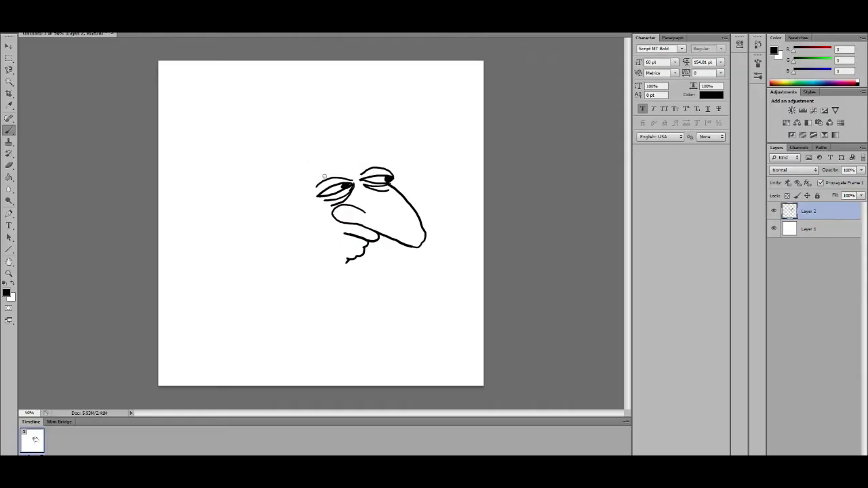
pyautogui.moveTo(366, 170)
pyautogui.mouseDown()
pyautogui.moveTo(345, 164)
pyautogui.moveTo(231, 196)
pyautogui.mouseUp()
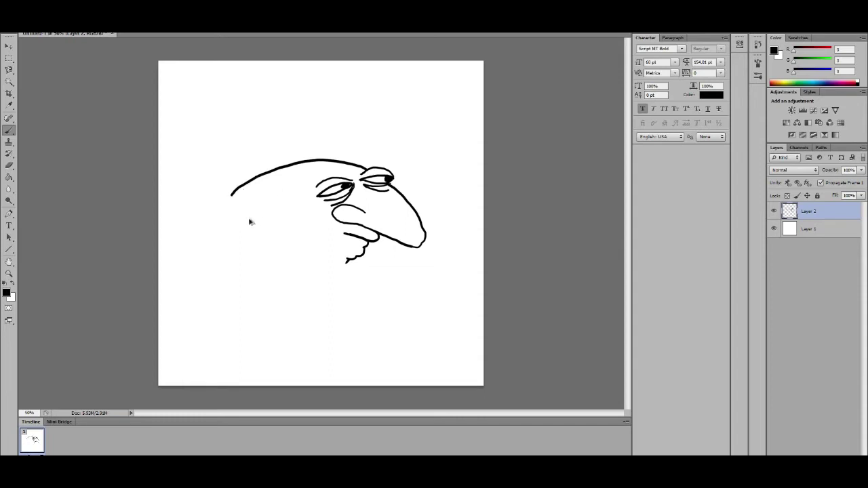
# Redraw the bald skull top and close the jaw and back of the head.
pyautogui.hotkey('ctrl', 'z')
pyautogui.moveTo(370, 169)
pyautogui.mouseDown()
pyautogui.moveTo(347, 165)
pyautogui.moveTo(252, 190)
pyautogui.moveTo(239, 218)
pyautogui.mouseUp()
pyautogui.moveTo(347, 264)
pyautogui.mouseDown()
pyautogui.moveTo(232, 226)
pyautogui.moveTo(250, 194)
pyautogui.moveTo(264, 211)
pyautogui.mouseUp()
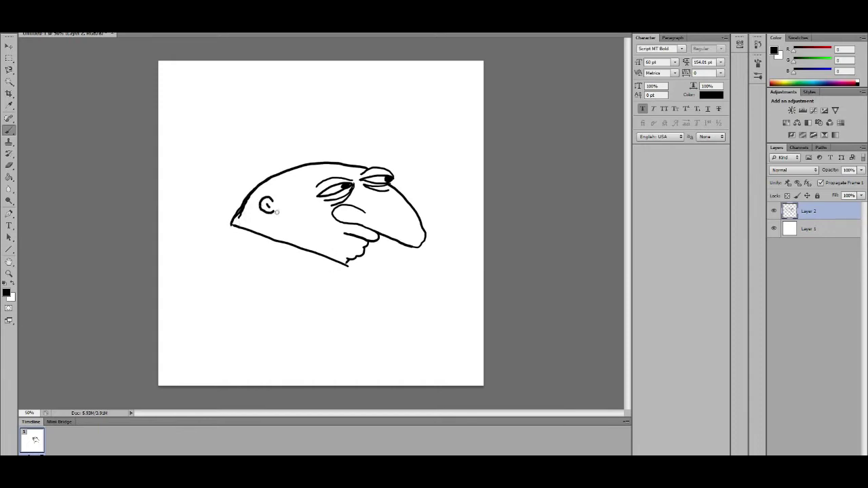
# Shift the marqueed head up and right, then draw the back of the neck and shoulder.
pyautogui.press('m')
pyautogui.moveTo(190, 106)
pyautogui.mouseDown()
pyautogui.moveTo(384, 213)
pyautogui.moveTo(421, 178)
pyautogui.mouseUp()
pyautogui.press('v')
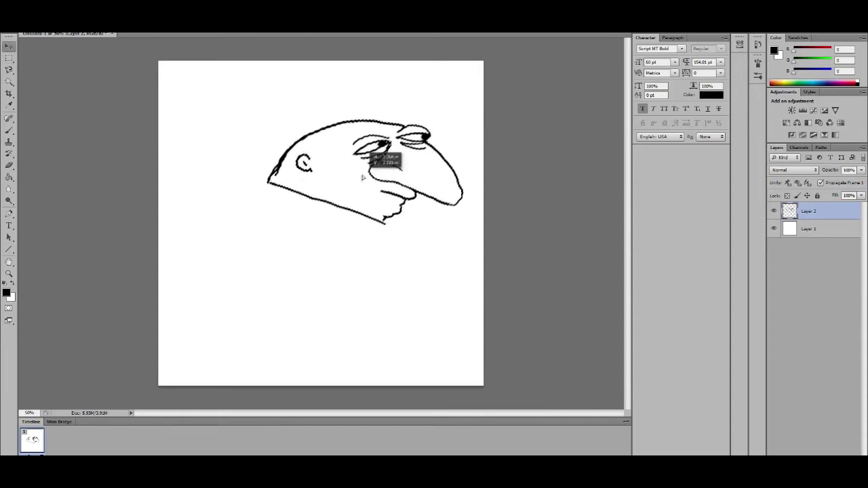
pyautogui.hotkey('ctrl', 'd')
pyautogui.press('b')
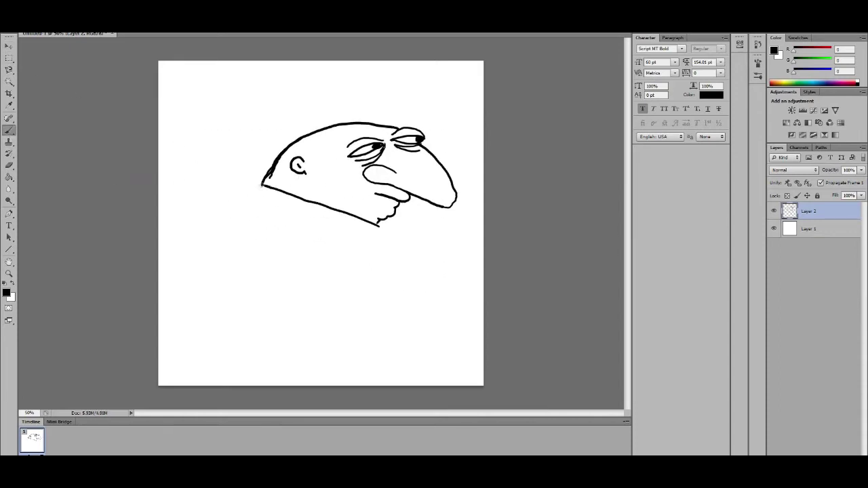
pyautogui.moveTo(262, 184); pyautogui.dragTo(232, 229)
# Draw the torso's right side and bottom edge, erasing stray fold lines under the shoulder.
pyautogui.moveTo(377, 230)
pyautogui.mouseDown()
pyautogui.moveTo(325, 275)
pyautogui.moveTo(229, 274)
pyautogui.mouseUp()
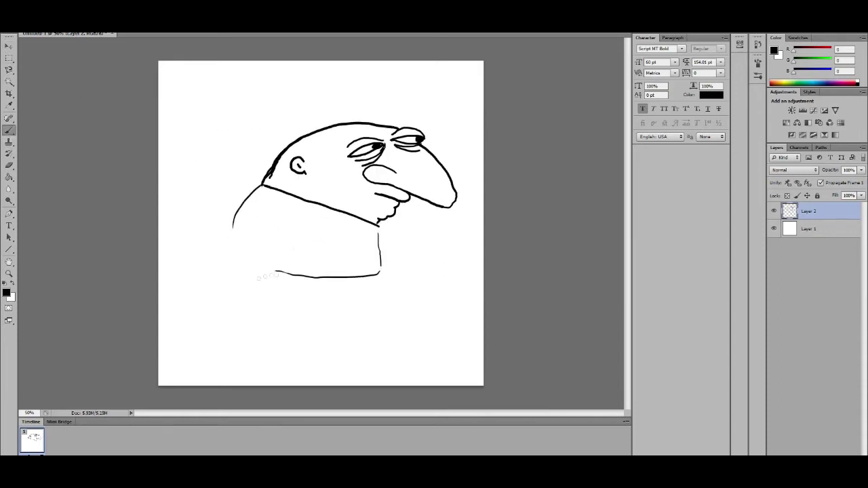
pyautogui.moveTo(260, 188); pyautogui.dragTo(246, 273)
pyautogui.moveTo(263, 213)
pyautogui.mouseDown()
pyautogui.moveTo(266, 264)
pyautogui.moveTo(241, 237)
pyautogui.mouseUp()
pyautogui.press('e')
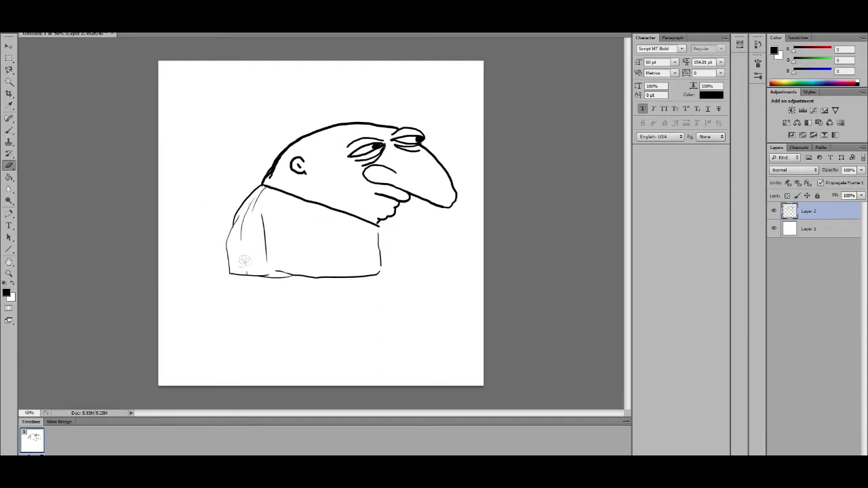
pyautogui.moveTo(261, 193)
pyautogui.mouseDown()
pyautogui.moveTo(248, 237)
pyautogui.moveTo(237, 227)
pyautogui.mouseUp()
pyautogui.press('b')
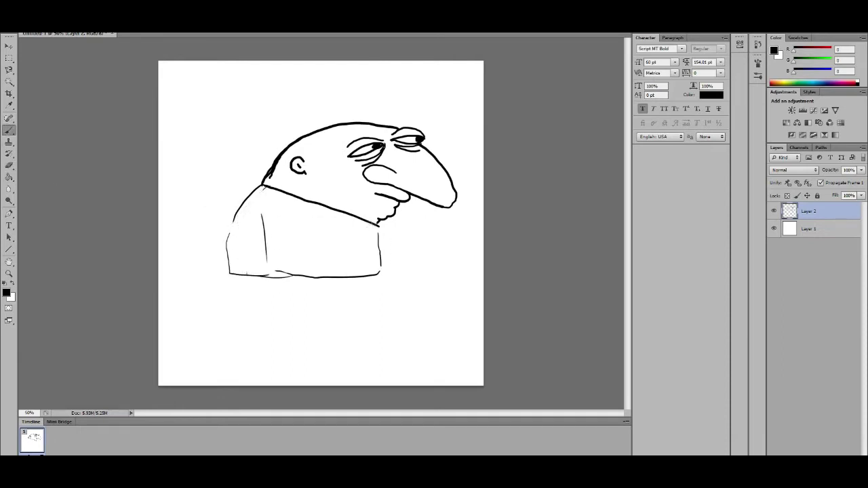
# Draw the shirt collar across the chest and thicken the body's left edge.
pyautogui.moveTo(369, 227)
pyautogui.mouseDown()
pyautogui.moveTo(363, 239)
pyautogui.moveTo(272, 211)
pyautogui.mouseUp()
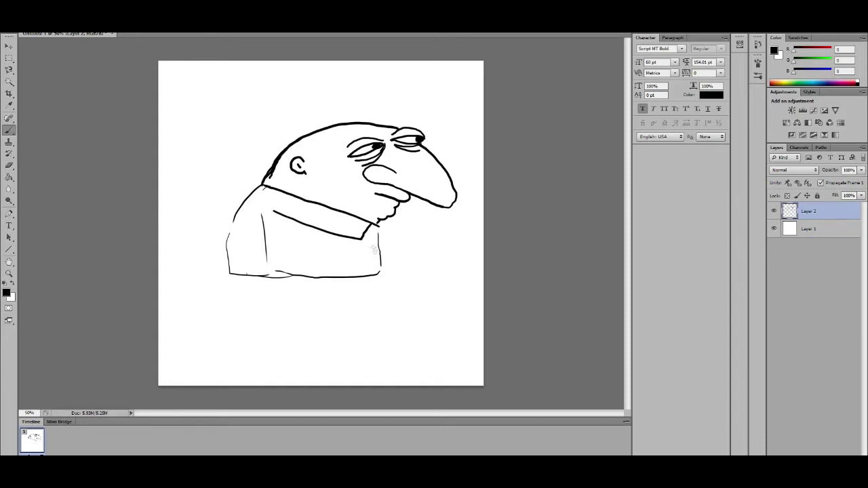
pyautogui.moveTo(374, 227)
pyautogui.mouseDown()
pyautogui.moveTo(368, 236)
pyautogui.moveTo(378, 257)
pyautogui.moveTo(379, 228)
pyautogui.moveTo(391, 251)
pyautogui.moveTo(378, 234)
pyautogui.moveTo(380, 261)
pyautogui.moveTo(283, 279)
pyautogui.moveTo(241, 265)
pyautogui.moveTo(240, 280)
pyautogui.moveTo(236, 218)
pyautogui.mouseUp()
pyautogui.press('e')
pyautogui.press('b')
pyautogui.hotkey('ctrl', 'z')
pyautogui.moveTo(241, 264)
pyautogui.mouseDown()
pyautogui.moveTo(246, 218)
pyautogui.moveTo(265, 184)
pyautogui.moveTo(228, 234)
pyautogui.moveTo(232, 271)
pyautogui.mouseUp()
# Clean the left edge with the History Brush and a resized eraser, then draw the sleeve cuff.
pyautogui.press('e')
pyautogui.press('y')
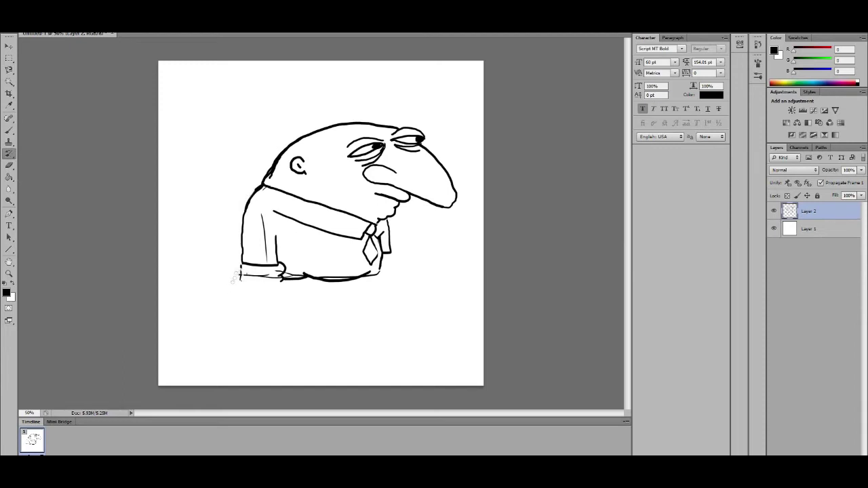
pyautogui.press('e')
pyautogui.rightClick(270, 284)
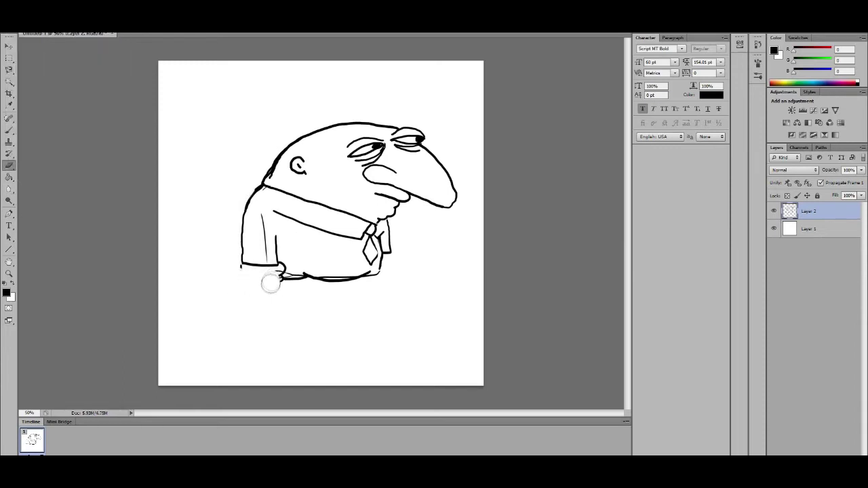
pyautogui.rightClick(288, 271)
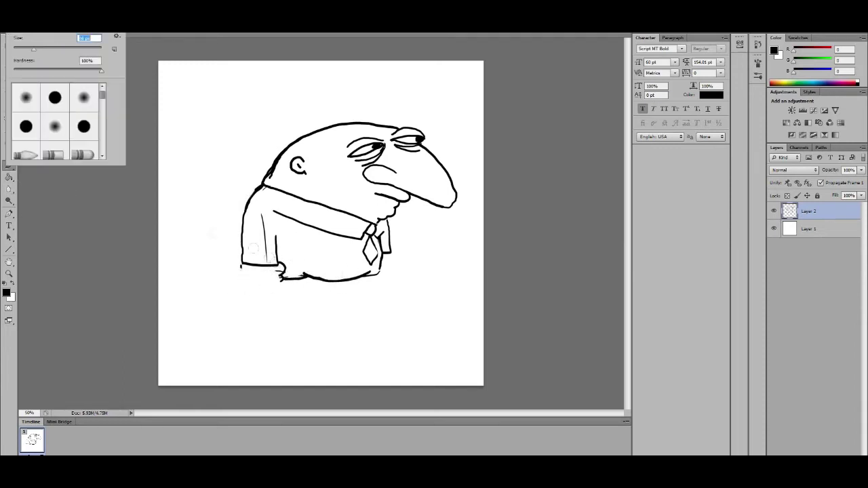
pyautogui.press('Escape')
pyautogui.press('b')
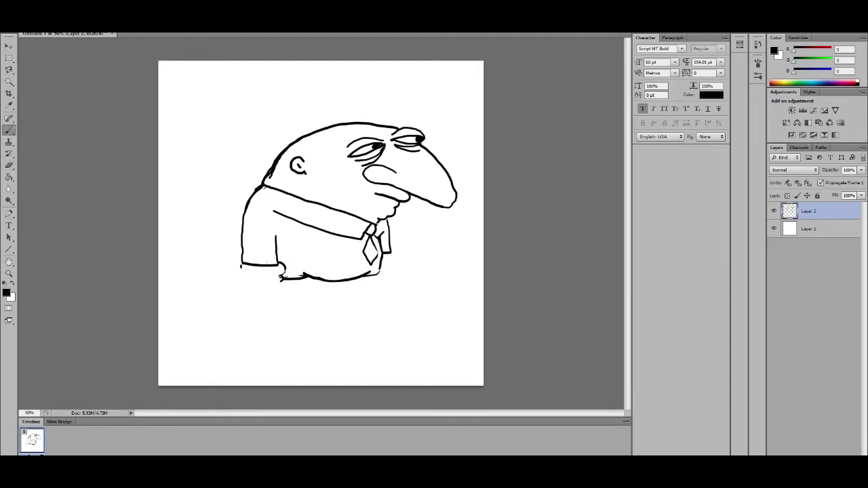
pyautogui.moveTo(282, 280)
pyautogui.mouseDown()
pyautogui.moveTo(241, 273)
pyautogui.moveTo(250, 309)
pyautogui.moveTo(275, 311)
pyautogui.moveTo(261, 296)
pyautogui.moveTo(358, 288)
pyautogui.moveTo(357, 279)
pyautogui.moveTo(343, 299)
pyautogui.moveTo(319, 300)
pyautogui.moveTo(326, 328)
pyautogui.moveTo(260, 336)
pyautogui.mouseUp()
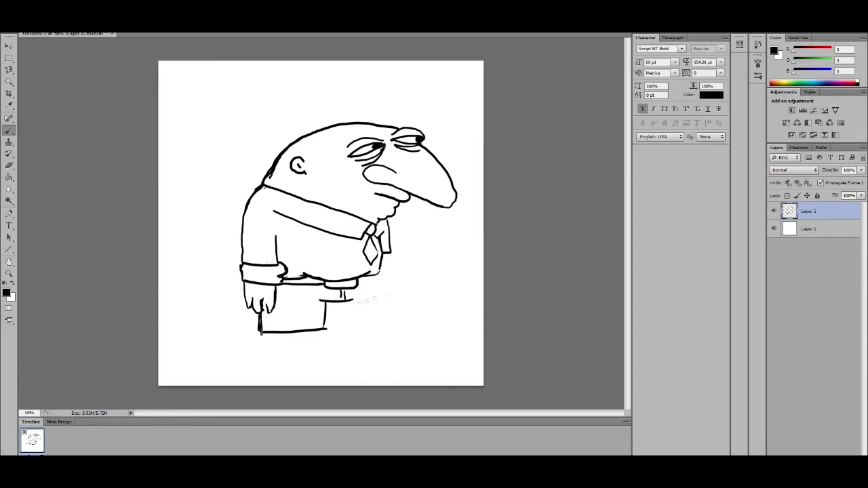
# Draw the trouser legs below the belt and thicken the right leg's outer edge.
pyautogui.moveTo(331, 302)
pyautogui.mouseDown()
pyautogui.moveTo(330, 326)
pyautogui.moveTo(381, 324)
pyautogui.mouseUp()
pyautogui.hotkey('ctrl', 'z')
pyautogui.moveTo(379, 292); pyautogui.dragTo(383, 323)
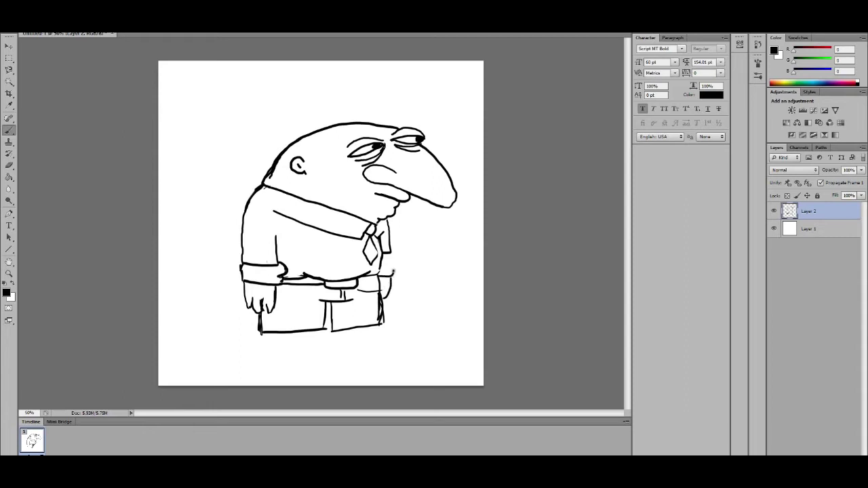
pyautogui.press('e')
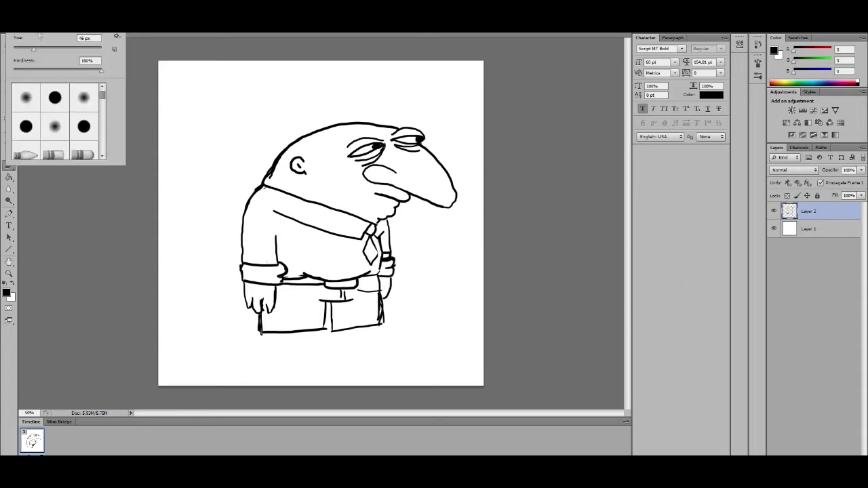
pyautogui.press('b')
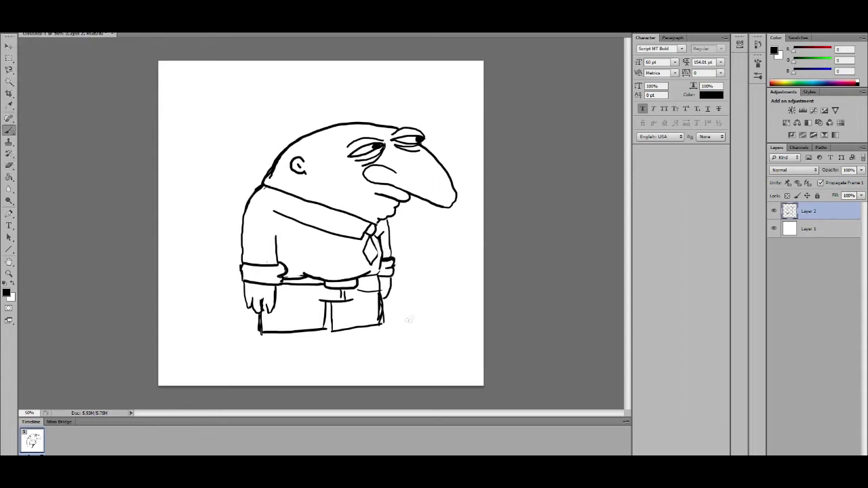
# Outline both flat shoes under the trousers, erasing the overlapping line across the left shoe.
pyautogui.moveTo(391, 335); pyautogui.dragTo(259, 350)
pyautogui.moveTo(333, 345); pyautogui.dragTo(258, 342)
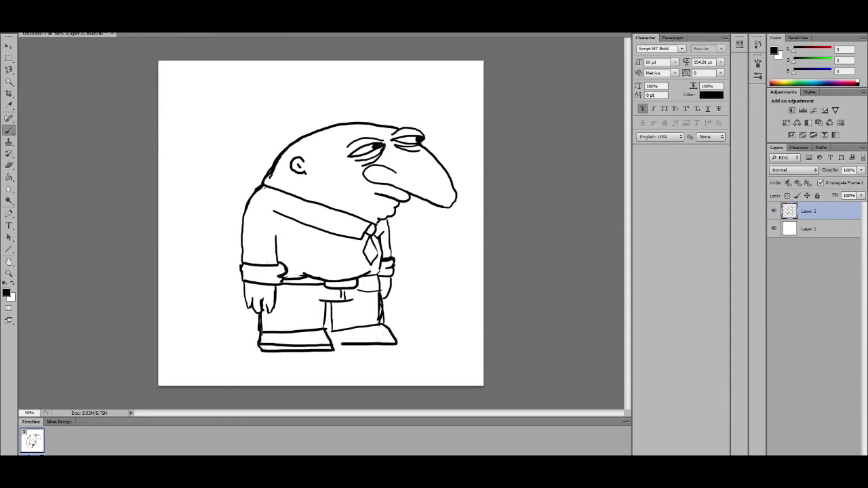
pyautogui.moveTo(332, 345); pyautogui.dragTo(382, 338)
pyautogui.moveTo(258, 337); pyautogui.dragTo(324, 332)
pyautogui.press('e')
pyautogui.moveTo(260, 333); pyautogui.dragTo(317, 329)
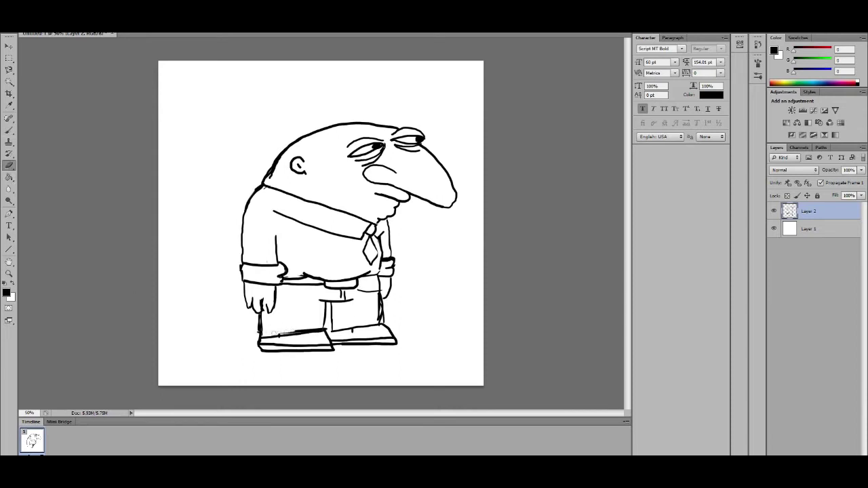
pyautogui.press('b')
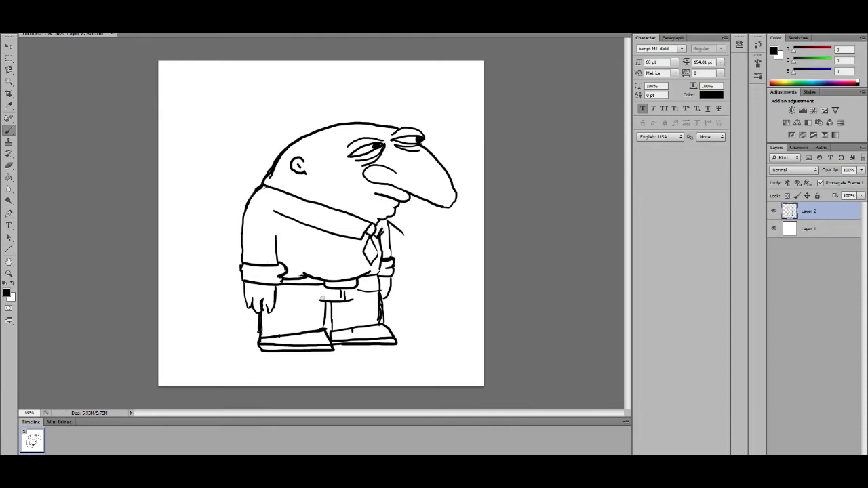
pyautogui.press('e')
pyautogui.press('b')
pyautogui.press('e')
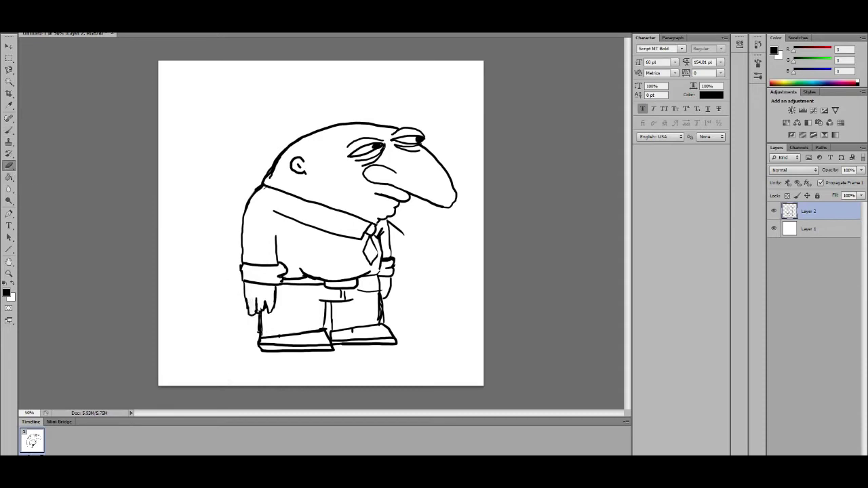
pyautogui.press('b')
# Nudge the whole figure slightly left and up, and add a colour layer beneath the line art.
pyautogui.press('m')
pyautogui.moveTo(210, 93); pyautogui.dragTo(573, 380)
pyautogui.press('v')
pyautogui.moveTo(353, 224); pyautogui.dragTo(339, 216)
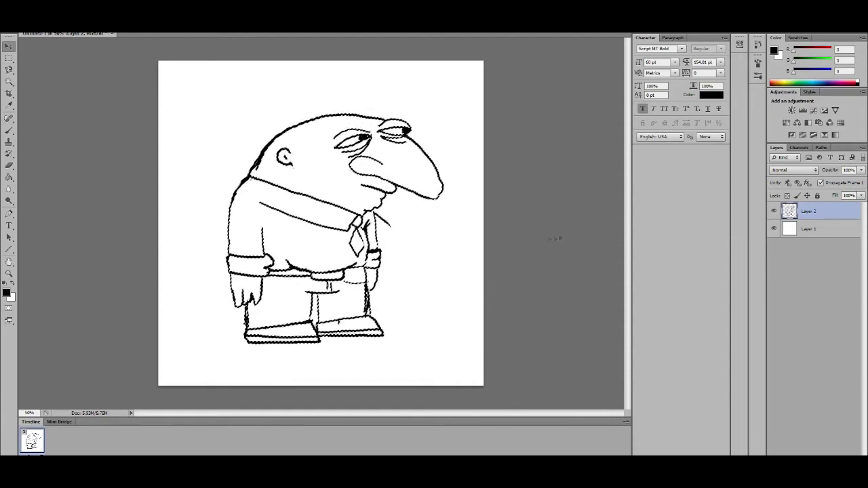
pyautogui.click(156, 42)
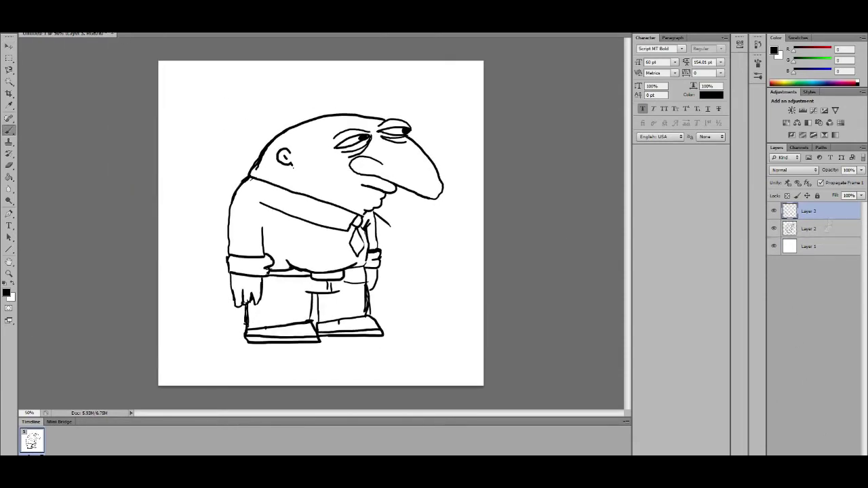
# Set the paint colour to light pink and choose the regular Brush.
pyautogui.click(9, 106)
pyautogui.click(7, 292)
pyautogui.click(582, 203)
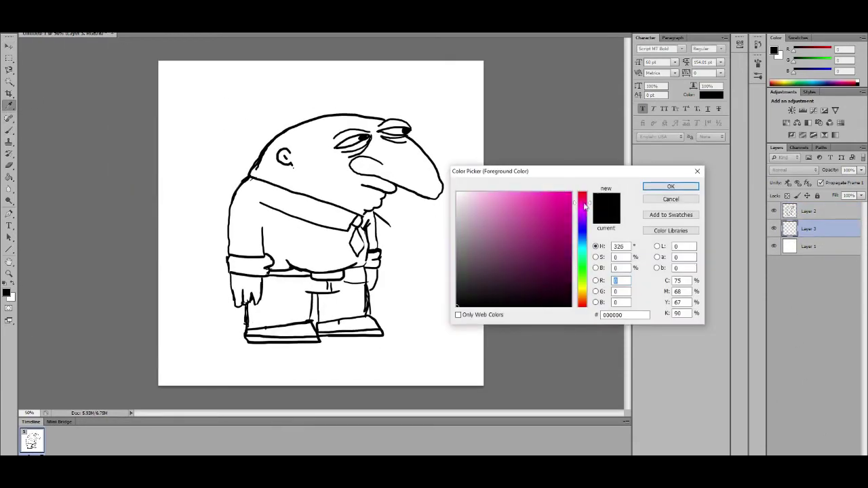
pyautogui.moveTo(508, 197); pyautogui.dragTo(494, 197)
pyautogui.click(671, 186)
pyautogui.rightClick(4, 132)
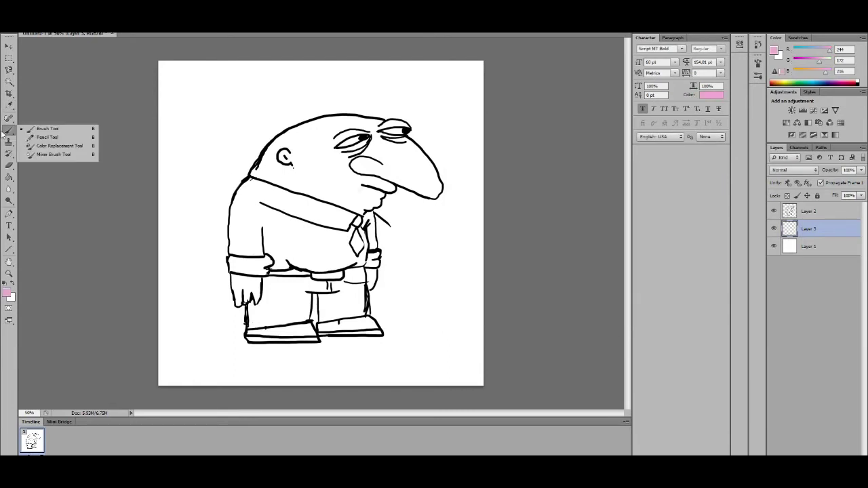
pyautogui.click(46, 128)
# Paint the face, head top, chin and both hands pink.
pyautogui.moveTo(275, 156)
pyautogui.mouseDown()
pyautogui.moveTo(342, 152)
pyautogui.moveTo(407, 173)
pyautogui.moveTo(393, 146)
pyautogui.moveTo(305, 122)
pyautogui.moveTo(318, 175)
pyautogui.moveTo(387, 193)
pyautogui.mouseUp()
pyautogui.moveTo(393, 129); pyautogui.dragTo(319, 112)
pyautogui.moveTo(407, 146)
pyautogui.mouseDown()
pyautogui.moveTo(434, 180)
pyautogui.moveTo(437, 170)
pyautogui.mouseUp()
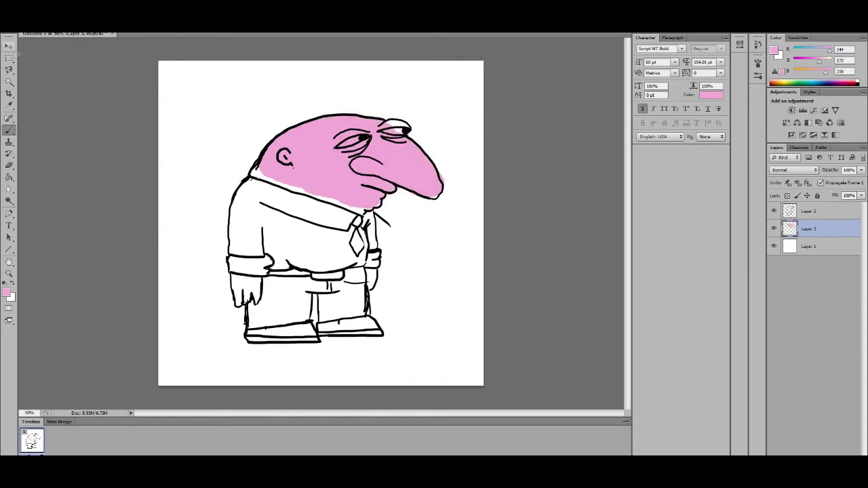
pyautogui.rightClick(19, 53)
pyautogui.moveTo(254, 170)
pyautogui.mouseDown()
pyautogui.moveTo(363, 212)
pyautogui.moveTo(375, 202)
pyautogui.mouseUp()
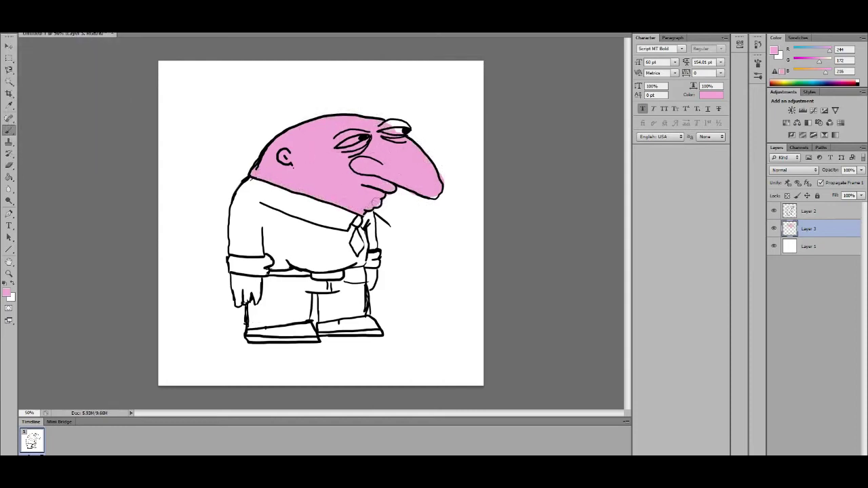
pyautogui.moveTo(386, 126); pyautogui.dragTo(410, 123)
pyautogui.moveTo(239, 284)
pyautogui.mouseDown()
pyautogui.moveTo(238, 301)
pyautogui.moveTo(253, 278)
pyautogui.moveTo(248, 288)
pyautogui.mouseUp()
pyautogui.moveTo(363, 274); pyautogui.dragTo(371, 290)
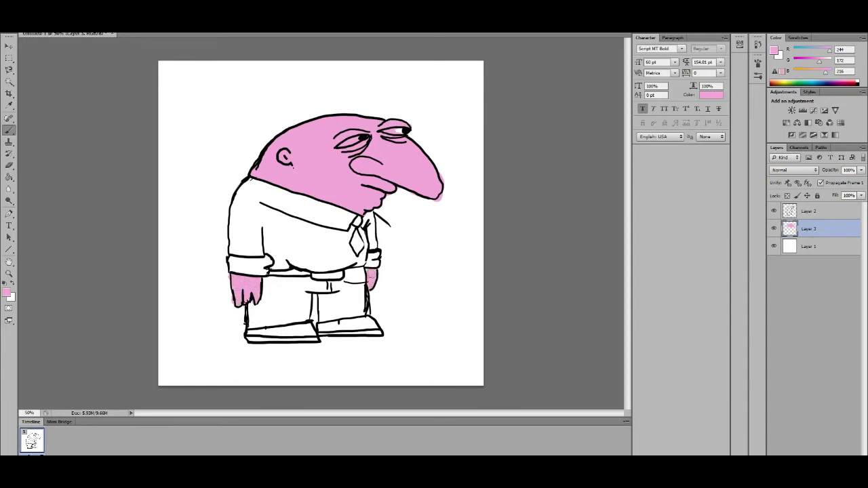
# Paint the tie red.
pyautogui.click(6, 292)
pyautogui.click(570, 195)
pyautogui.click(670, 185)
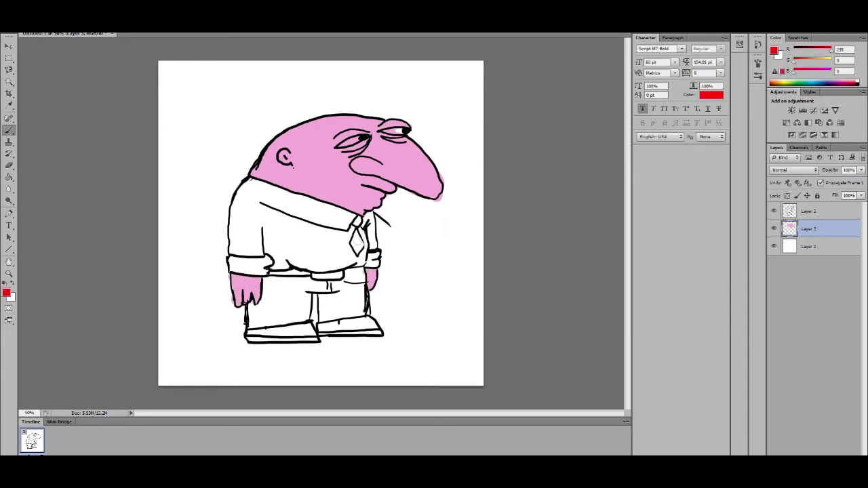
pyautogui.moveTo(355, 218); pyautogui.dragTo(360, 252)
# Paint both trouser legs light orange tan.
pyautogui.click(6, 293)
pyautogui.click(534, 209)
pyautogui.click(671, 185)
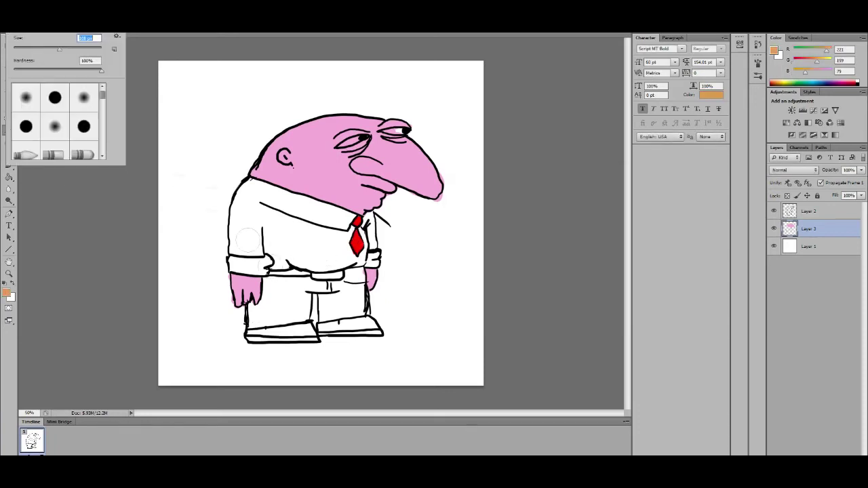
pyautogui.moveTo(251, 326)
pyautogui.mouseDown()
pyautogui.moveTo(305, 305)
pyautogui.moveTo(312, 319)
pyautogui.mouseUp()
pyautogui.moveTo(271, 284)
pyautogui.mouseDown()
pyautogui.moveTo(261, 308)
pyautogui.moveTo(325, 312)
pyautogui.moveTo(360, 292)
pyautogui.moveTo(359, 271)
pyautogui.moveTo(352, 307)
pyautogui.moveTo(332, 278)
pyautogui.moveTo(286, 280)
pyautogui.moveTo(261, 293)
pyautogui.mouseUp()
pyautogui.moveTo(370, 272); pyautogui.dragTo(372, 279)
pyautogui.moveTo(248, 323); pyautogui.dragTo(252, 328)
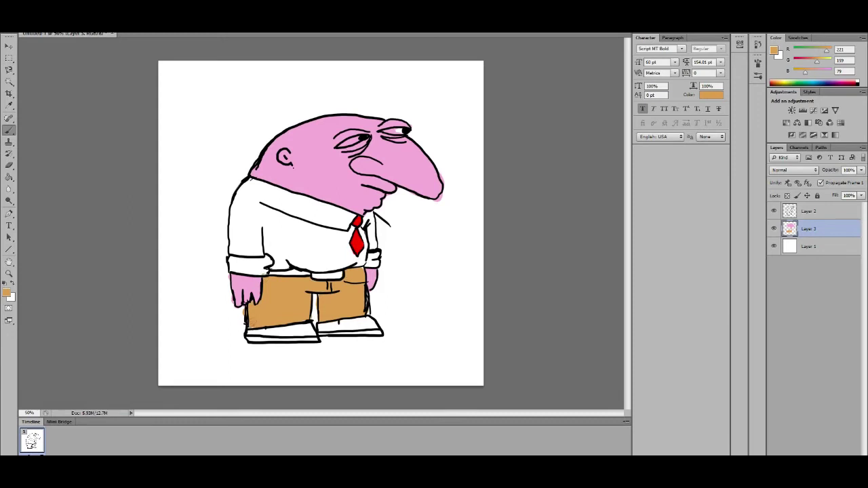
# Paint both shoes mid grey.
pyautogui.click(6, 293)
pyautogui.click(456, 262)
pyautogui.click(609, 202)
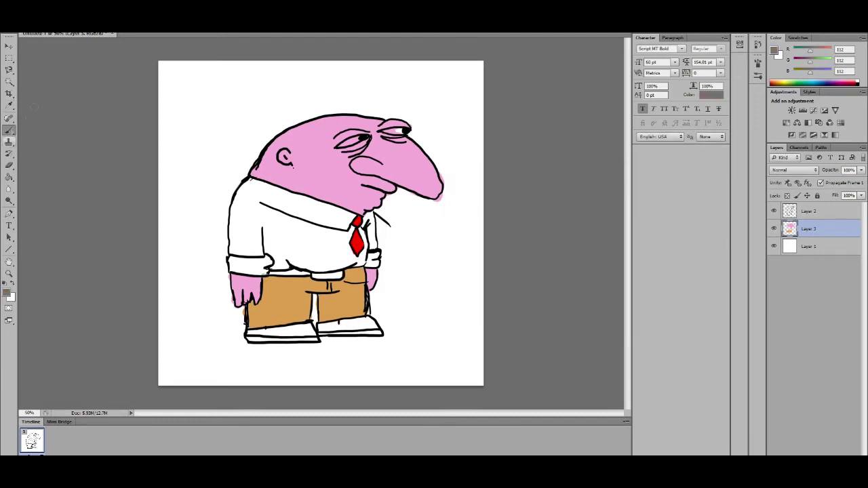
pyautogui.rightClick(256, 335)
pyautogui.moveTo(256, 335)
pyautogui.mouseDown()
pyautogui.moveTo(377, 321)
pyautogui.moveTo(360, 331)
pyautogui.mouseUp()
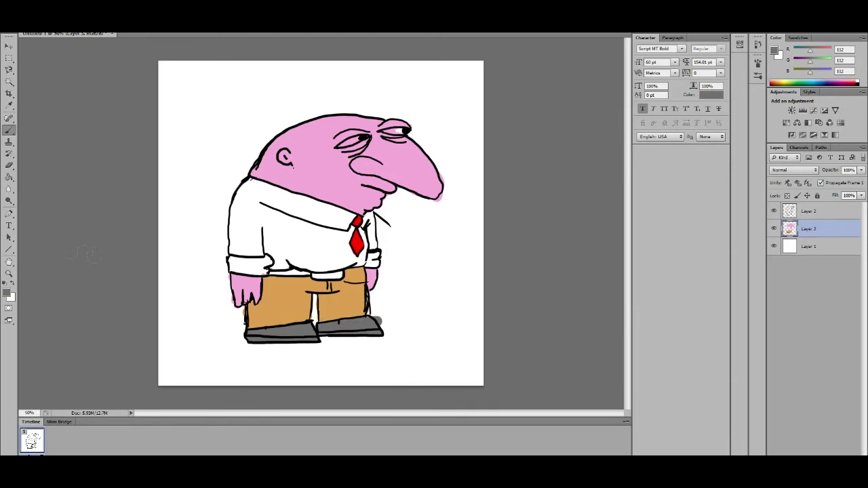
# Paint the belt at the waist light grey, with its left part in darker grey.
pyautogui.click(7, 293)
pyautogui.click(457, 233)
pyautogui.click(670, 187)
pyautogui.rightClick(310, 275)
pyautogui.moveTo(311, 275); pyautogui.dragTo(342, 276)
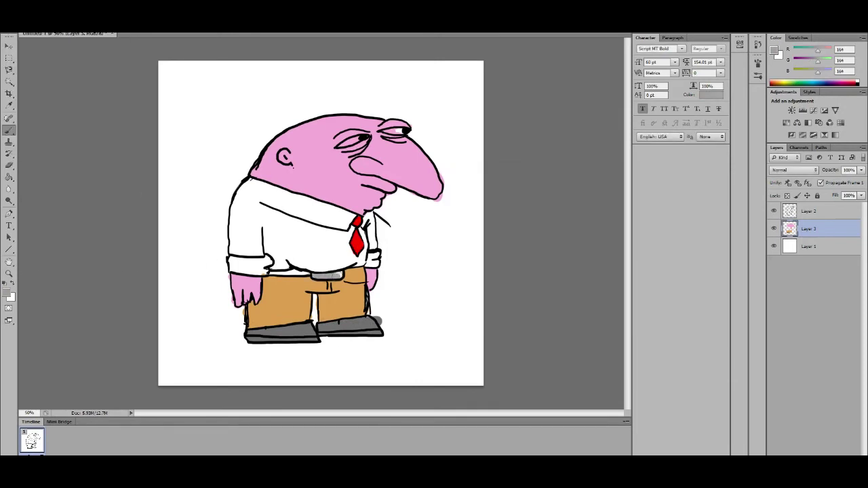
pyautogui.keyDown('alt'); pyautogui.click(285, 331); pyautogui.keyUp('alt')
pyautogui.moveTo(268, 272)
pyautogui.mouseDown()
pyautogui.moveTo(312, 273)
pyautogui.moveTo(285, 272)
pyautogui.mouseUp()
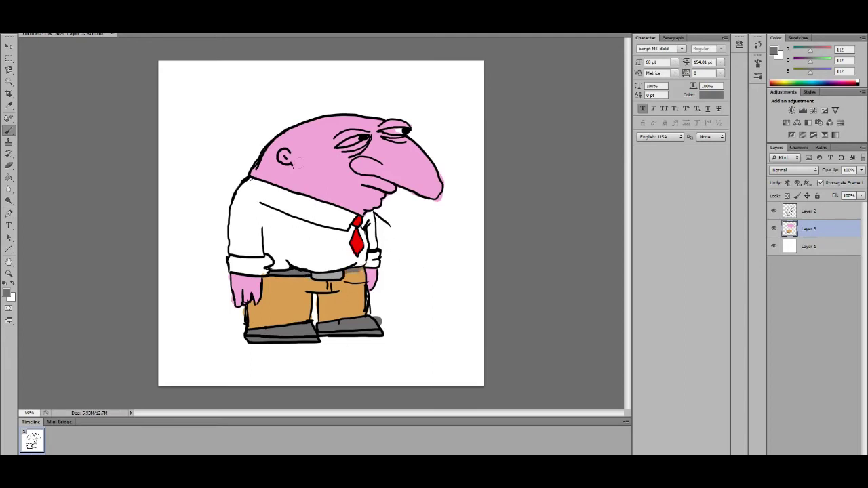
pyautogui.press('e')
pyautogui.press('b')
# Pick white as the paint colour and move to the background layer.
pyautogui.click(9, 294)
pyautogui.click(459, 194)
pyautogui.click(671, 186)
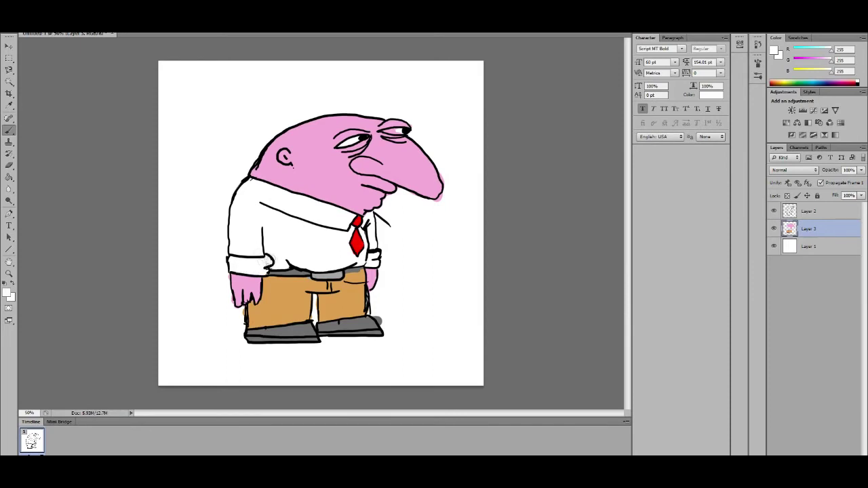
pyautogui.hotkey('alt', '[')
pyautogui.click(8, 293)
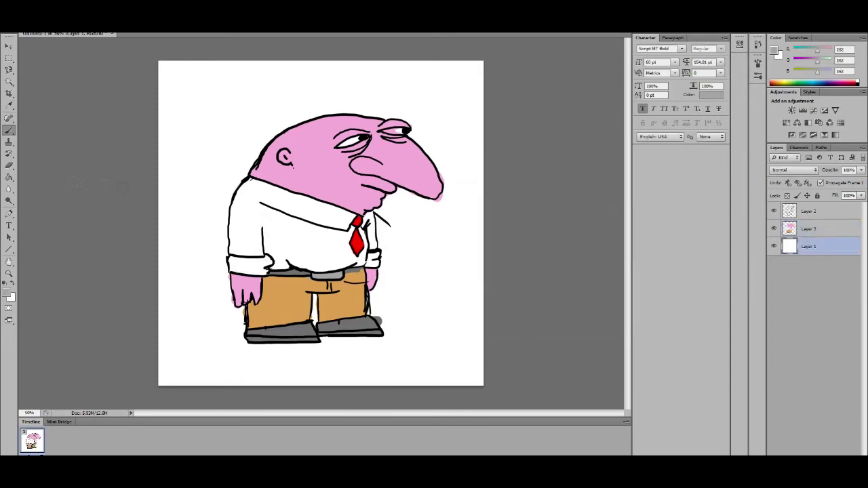
# Fill the background layer grey and return to the colour layer with white paint.
pyautogui.press('g')
pyautogui.click(318, 367)
pyautogui.click(809, 229)
pyautogui.press('b')
pyautogui.click(8, 294)
pyautogui.click(671, 186)
# Paint the shirt solid white over its grey shading and fill the eye whites.
pyautogui.moveTo(244, 203)
pyautogui.mouseDown()
pyautogui.moveTo(254, 238)
pyautogui.moveTo(325, 250)
pyautogui.mouseUp()
pyautogui.moveTo(265, 231)
pyautogui.mouseDown()
pyautogui.moveTo(306, 244)
pyautogui.moveTo(333, 217)
pyautogui.moveTo(244, 224)
pyautogui.mouseUp()
pyautogui.moveTo(244, 189)
pyautogui.mouseDown()
pyautogui.moveTo(251, 245)
pyautogui.moveTo(271, 244)
pyautogui.mouseUp()
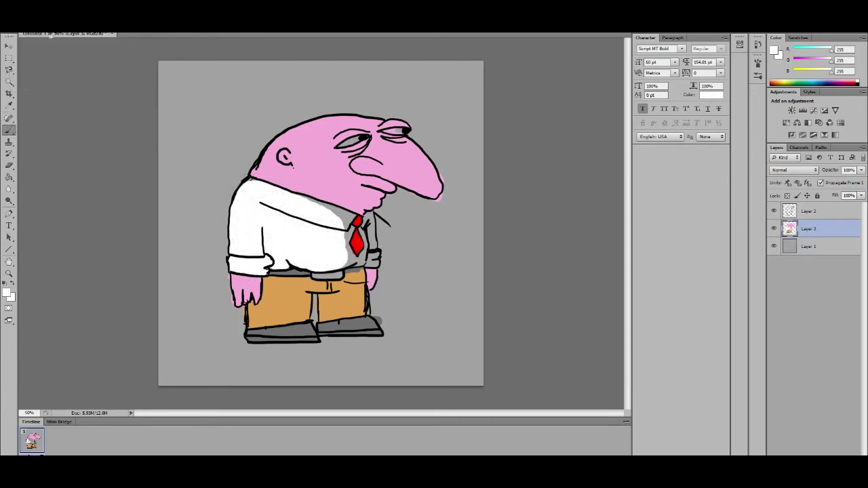
pyautogui.rightClick(50, 37)
pyautogui.moveTo(274, 191)
pyautogui.mouseDown()
pyautogui.moveTo(345, 223)
pyautogui.moveTo(332, 218)
pyautogui.moveTo(350, 244)
pyautogui.moveTo(347, 268)
pyautogui.moveTo(373, 261)
pyautogui.moveTo(372, 212)
pyautogui.mouseUp()
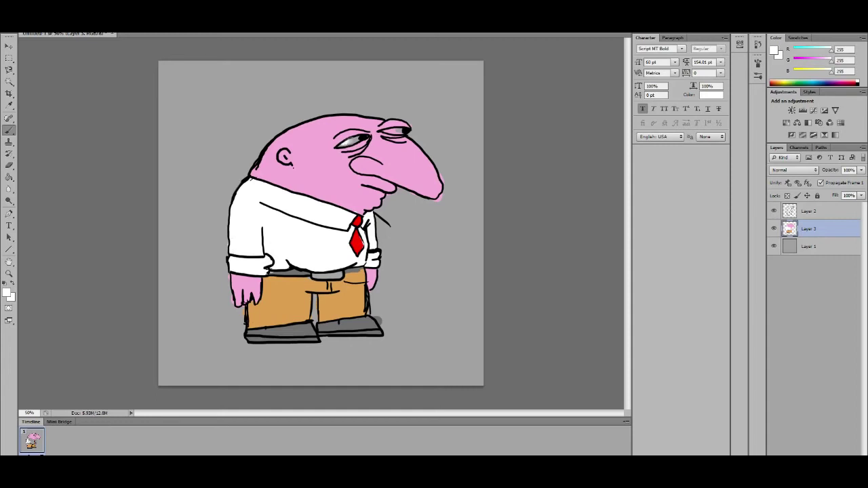
pyautogui.moveTo(341, 142); pyautogui.dragTo(403, 131)
pyautogui.keyDown('alt'); pyautogui.click(40, 136); pyautogui.keyUp('alt')
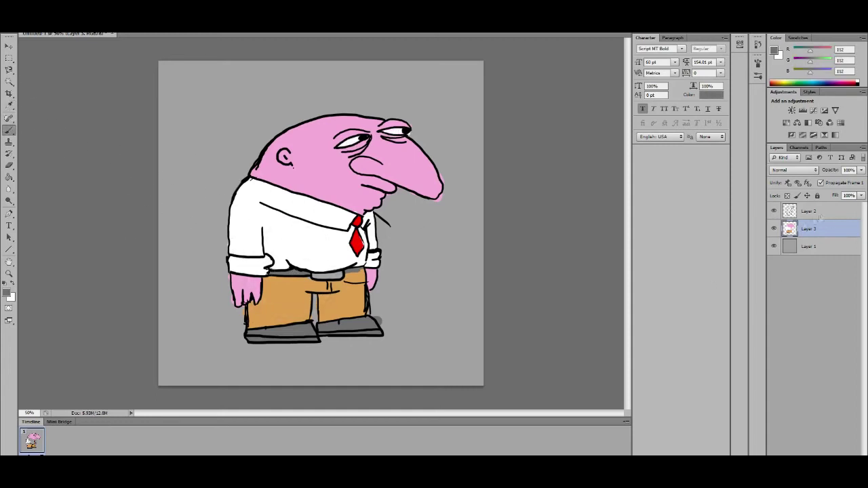
# Try black, then several lighter greys, as the foreground colour.
pyautogui.click(774, 51)
pyautogui.click(475, 302)
pyautogui.click(673, 185)
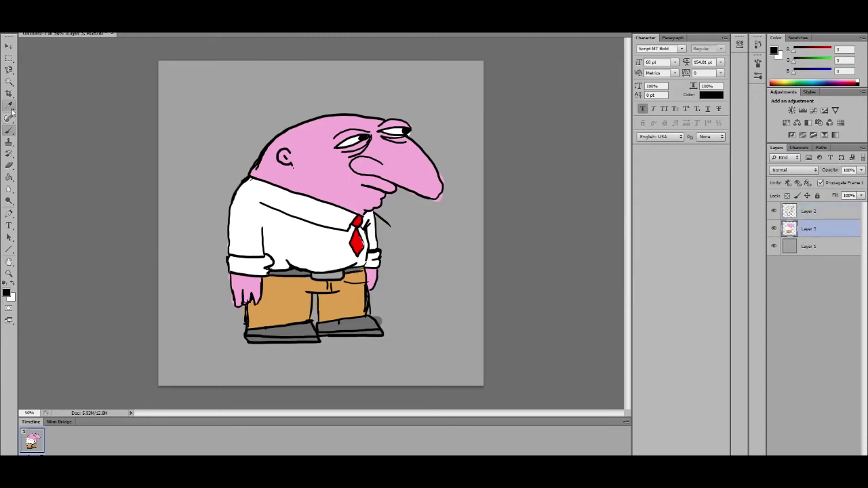
pyautogui.keyDown('alt'); pyautogui.click(21, 135); pyautogui.keyUp('alt')
pyautogui.click(6, 293)
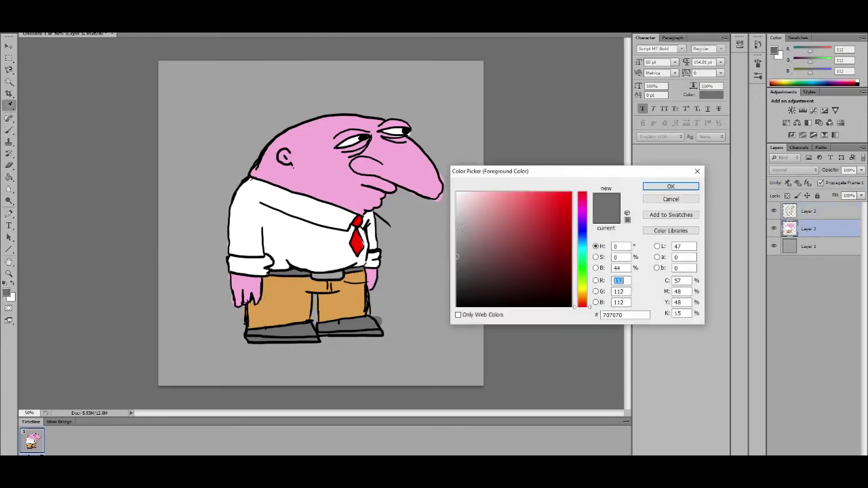
pyautogui.click(670, 186)
pyautogui.click(7, 294)
pyautogui.click(457, 220)
pyautogui.click(670, 186)
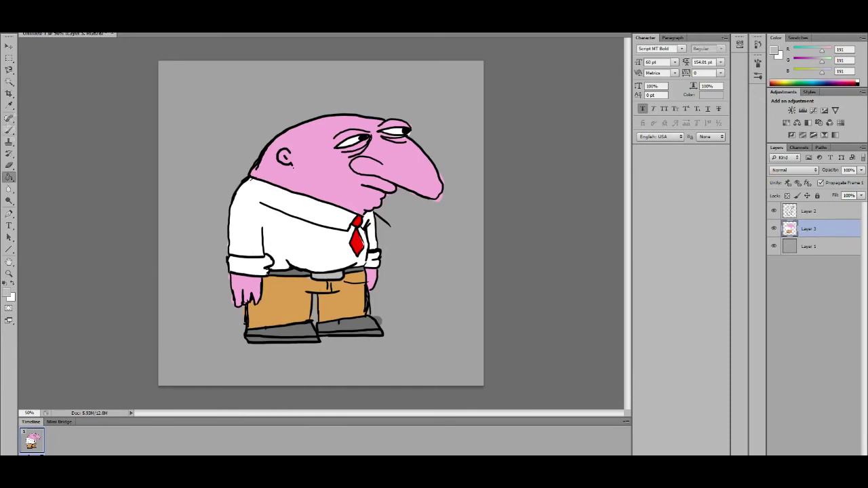
# Set the foreground to grey 83 and Paint Bucket-fill both shoes.
pyautogui.click(9, 105)
pyautogui.click(7, 293)
pyautogui.click(457, 270)
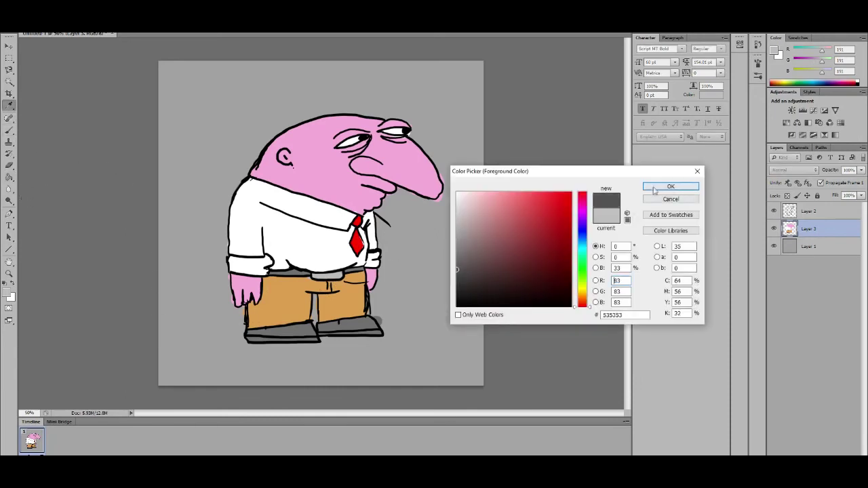
pyautogui.click(671, 186)
pyautogui.press('g')
pyautogui.click(282, 331)
pyautogui.click(349, 326)
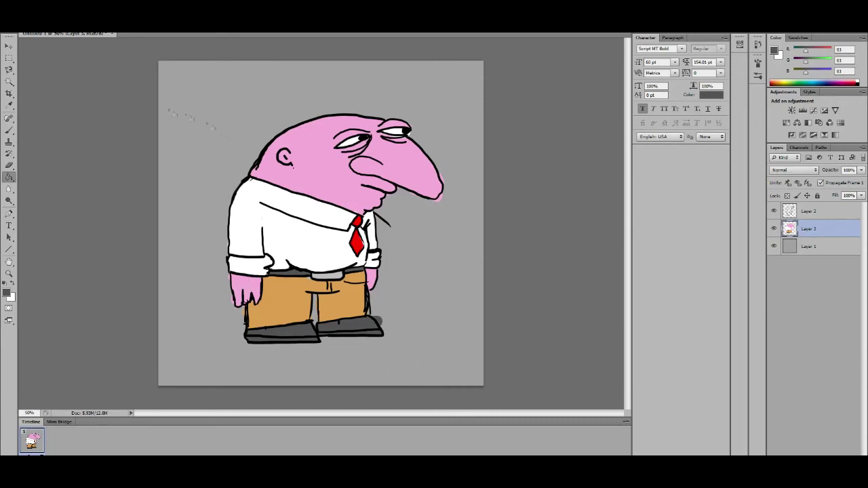
# Change layers, set black paint and scribble a first signature beside the feet.
pyautogui.hotkey('alt', '[')
pyautogui.click(8, 130)
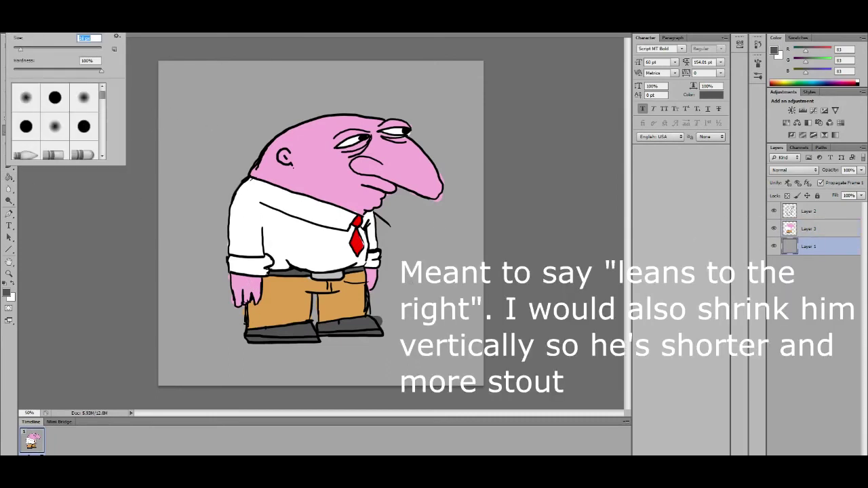
pyautogui.click(7, 294)
pyautogui.click(807, 211)
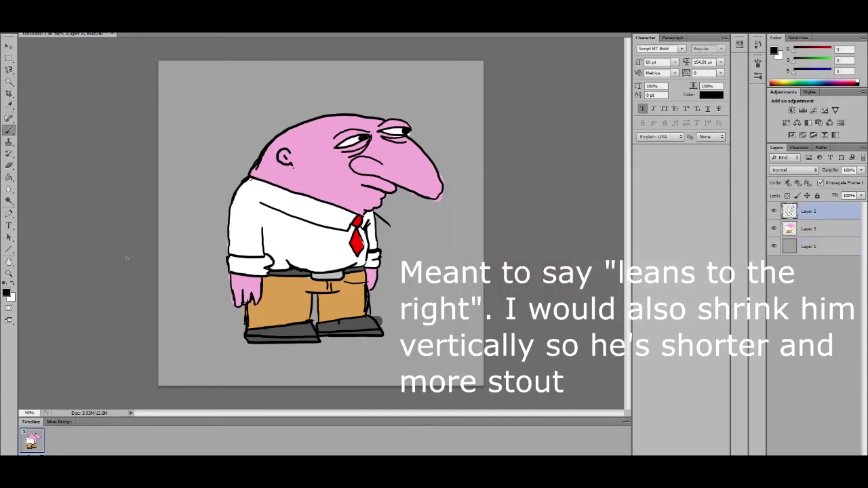
pyautogui.moveTo(389, 323)
pyautogui.mouseDown()
pyautogui.moveTo(400, 353)
pyautogui.moveTo(411, 339)
pyautogui.moveTo(396, 339)
pyautogui.moveTo(409, 350)
pyautogui.mouseUp()
# Undo the first signature attempt and lasso the whole figure.
pyautogui.hotkey('ctrl', 'z')
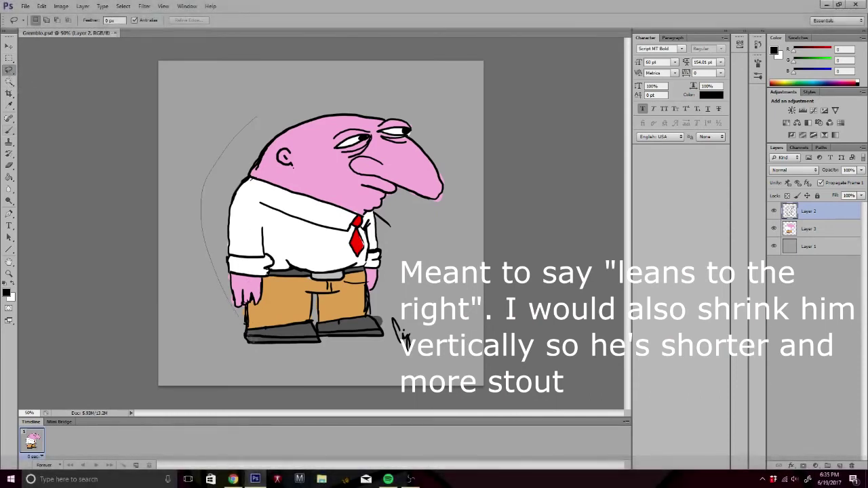
pyautogui.moveTo(273, 109)
pyautogui.mouseDown()
pyautogui.moveTo(432, 256)
pyautogui.moveTo(400, 115)
pyautogui.moveTo(176, 203)
pyautogui.mouseUp()
pyautogui.click(249, 119)
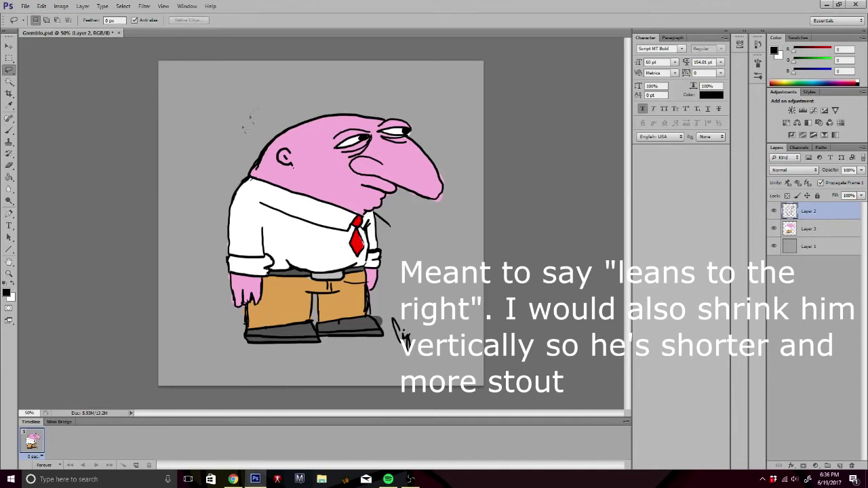
pyautogui.moveTo(249, 120); pyautogui.dragTo(311, 88)
# Try Edit > Transform > Scale on the figure, cancel it, then deselect.
pyautogui.click(41, 6)
pyautogui.moveTo(55, 182)
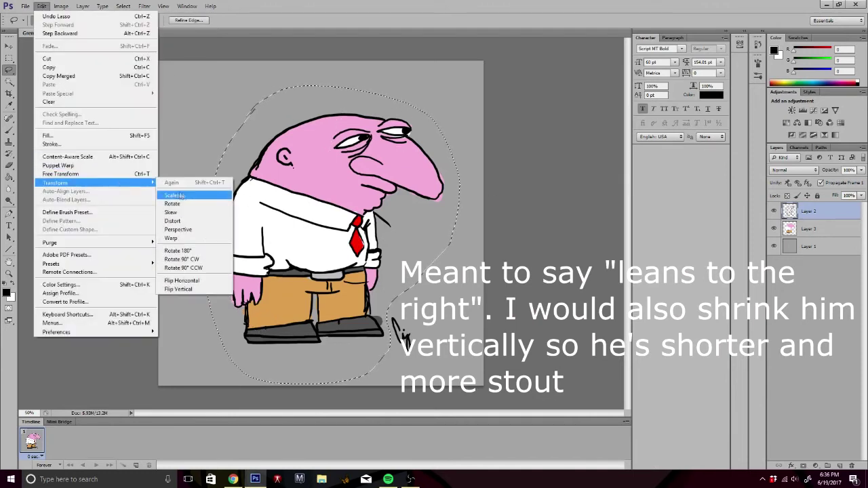
pyautogui.click(174, 195)
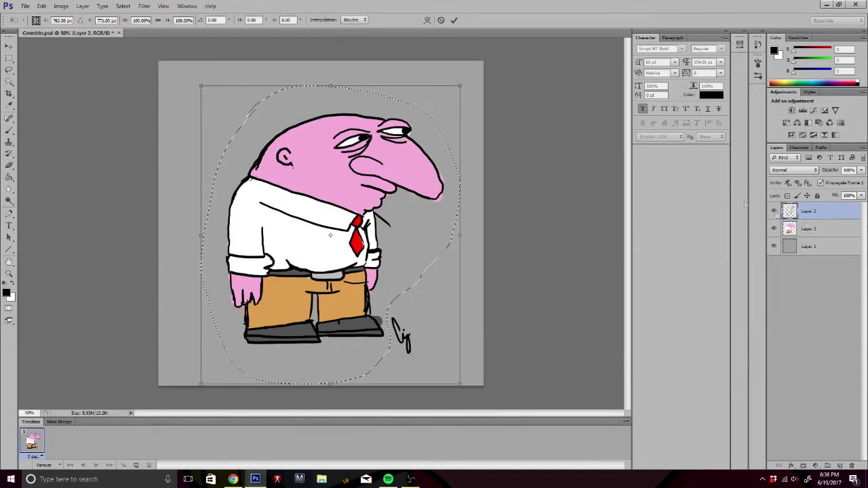
pyautogui.click(440, 19)
pyautogui.keyDown('ctrl'); pyautogui.click(809, 229); pyautogui.keyUp('ctrl')
pyautogui.click(42, 6)
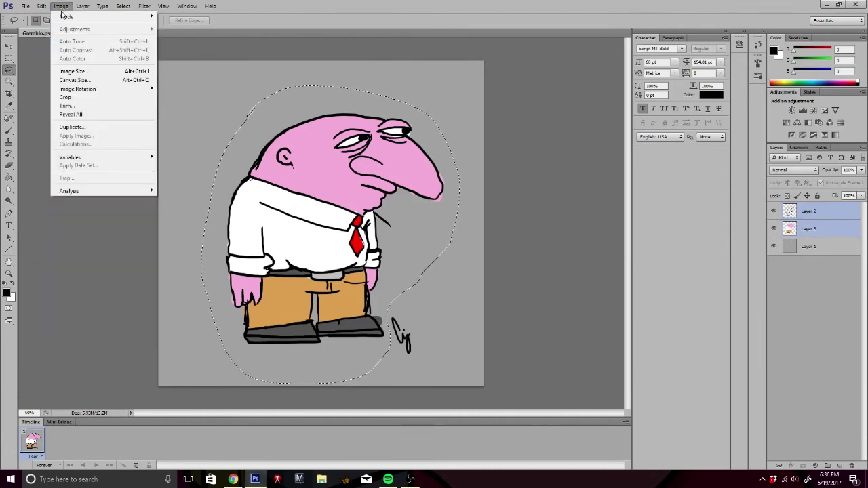
pyautogui.click(222, 122)
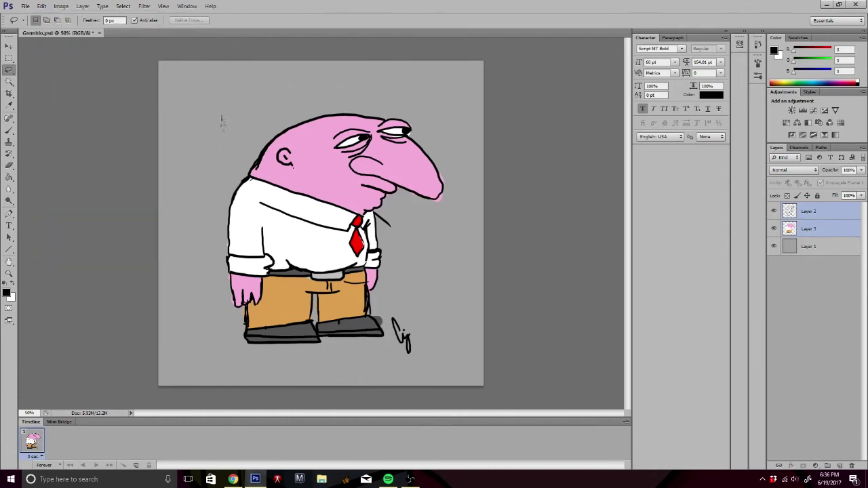
# Lasso the figure and skew it by dragging the bottom-left handle left, then commit.
pyautogui.moveTo(210, 222)
pyautogui.mouseDown()
pyautogui.moveTo(339, 217)
pyautogui.moveTo(371, 228)
pyautogui.moveTo(372, 294)
pyautogui.mouseUp()
pyautogui.moveTo(390, 331); pyautogui.dragTo(207, 224)
pyautogui.click(42, 6)
pyautogui.click(178, 213)
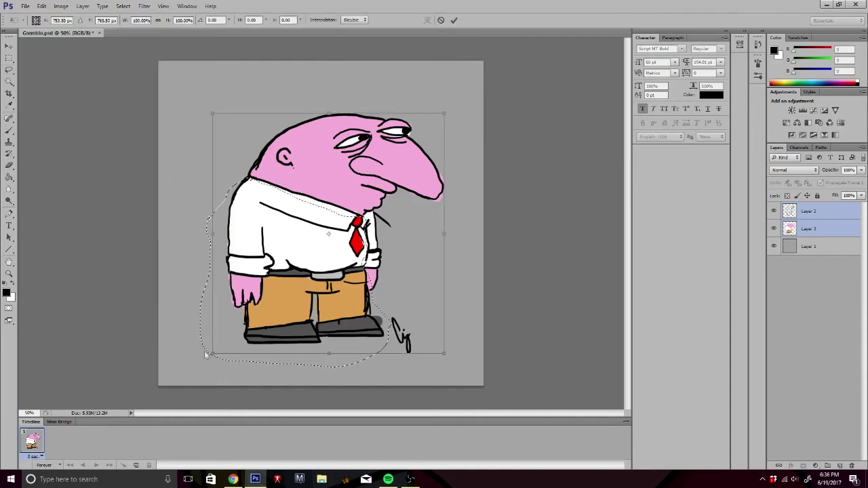
pyautogui.moveTo(207, 353); pyautogui.dragTo(184, 353)
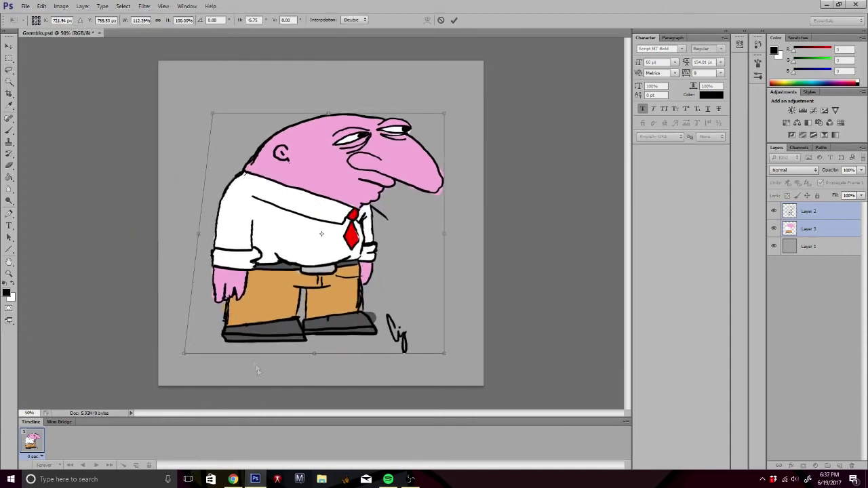
pyautogui.click(453, 20)
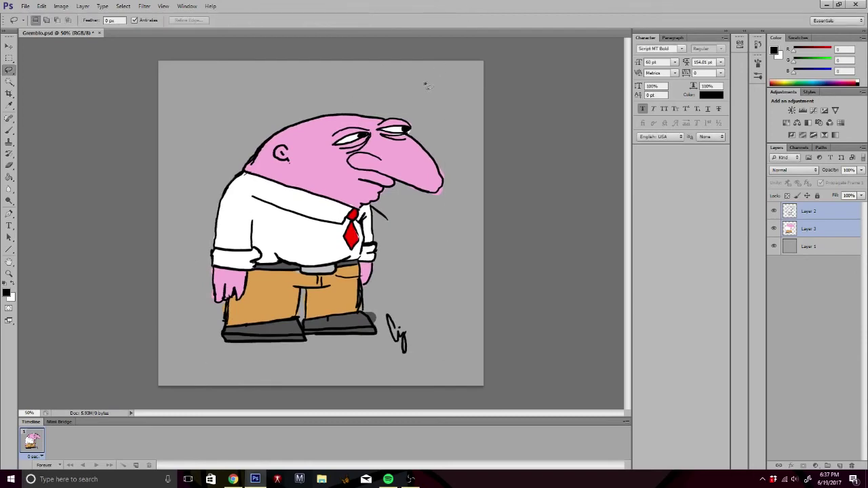